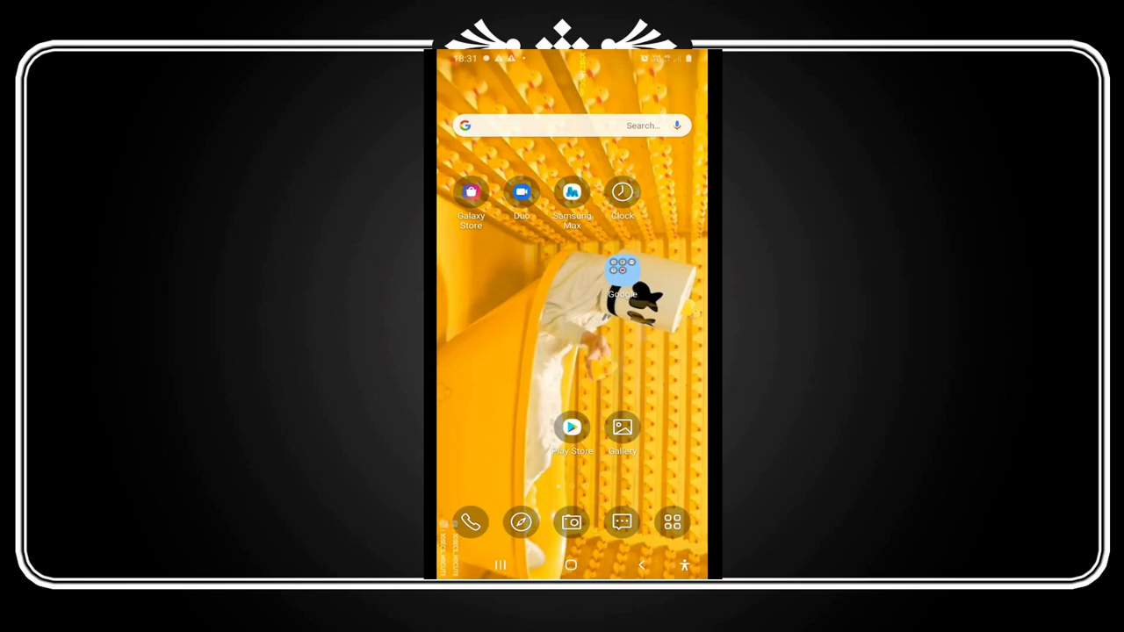
Search Google for 'qr code monkey' and open the QRCode Monkey website.
click(545, 126)
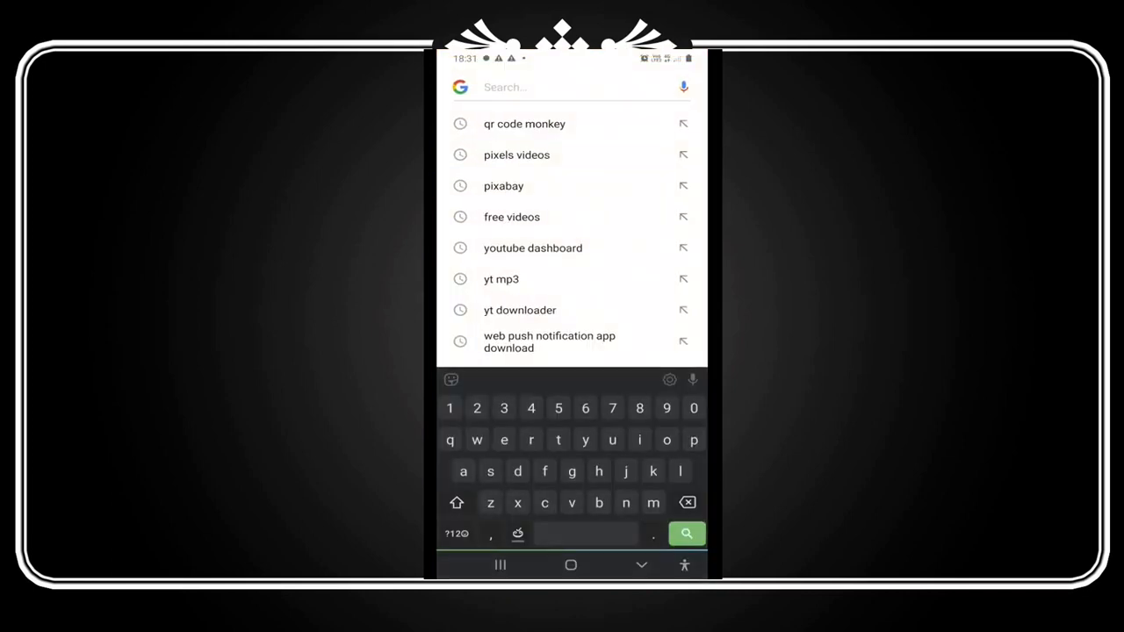
key(Return)
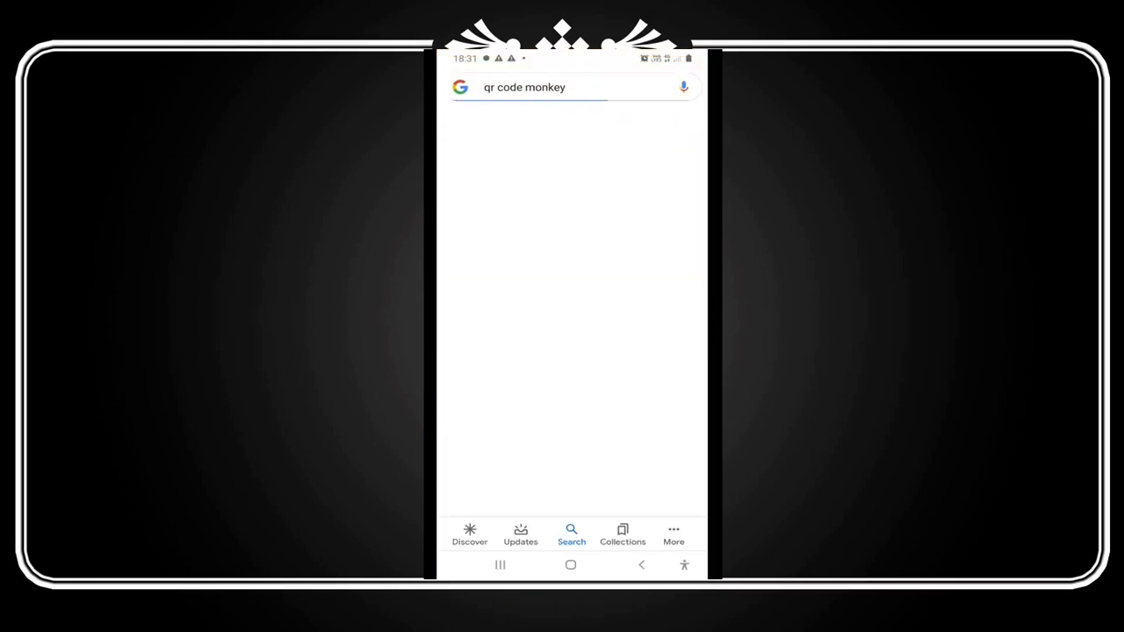
click(500, 199)
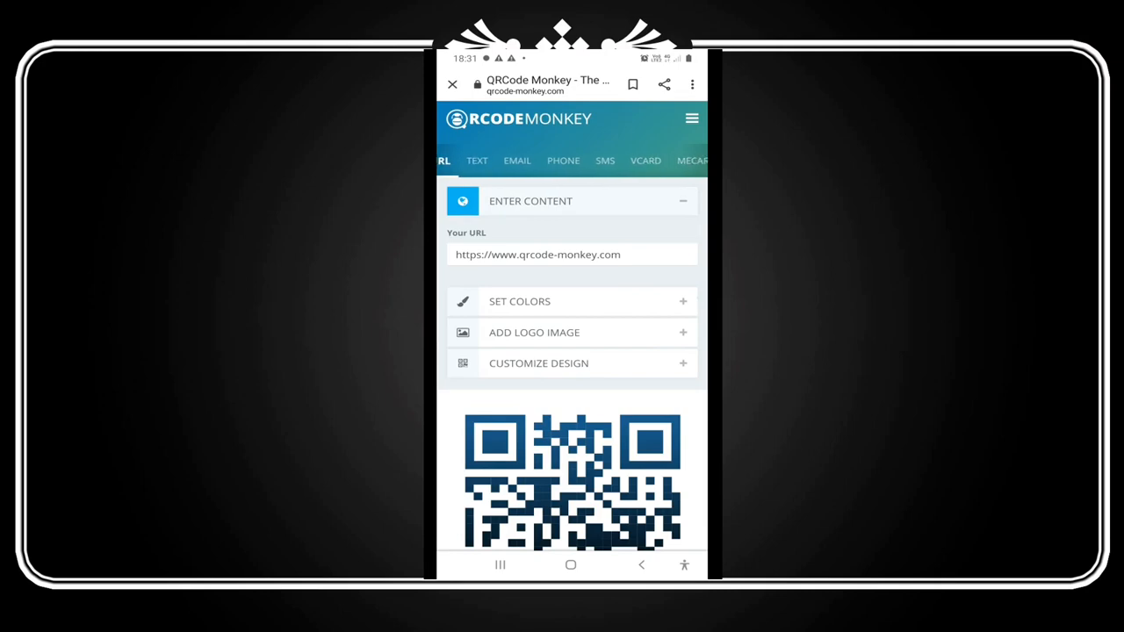
Browse the Email, Phone, SMS, Facebook, YouTube and WiFi forms, then return to Text.
click(476, 161)
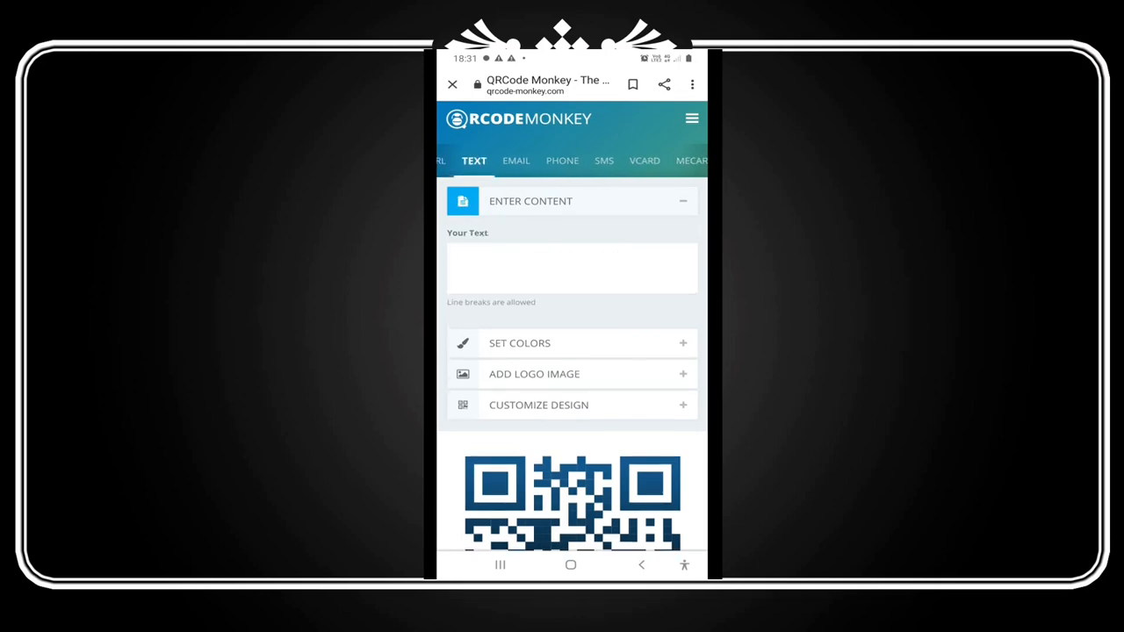
click(516, 160)
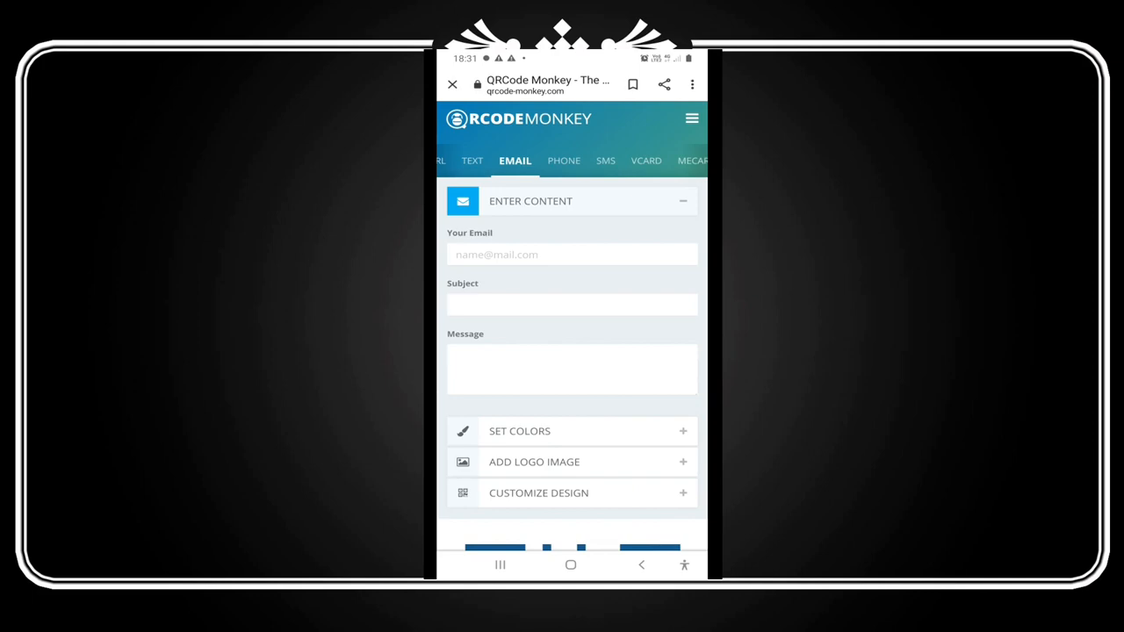
click(564, 160)
click(605, 160)
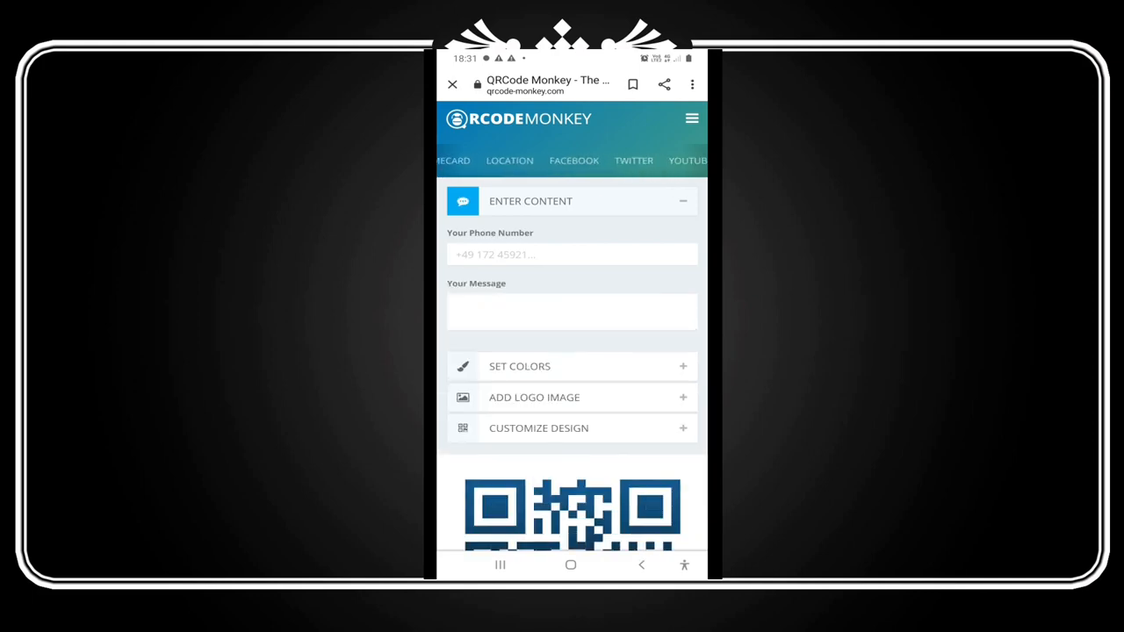
click(536, 161)
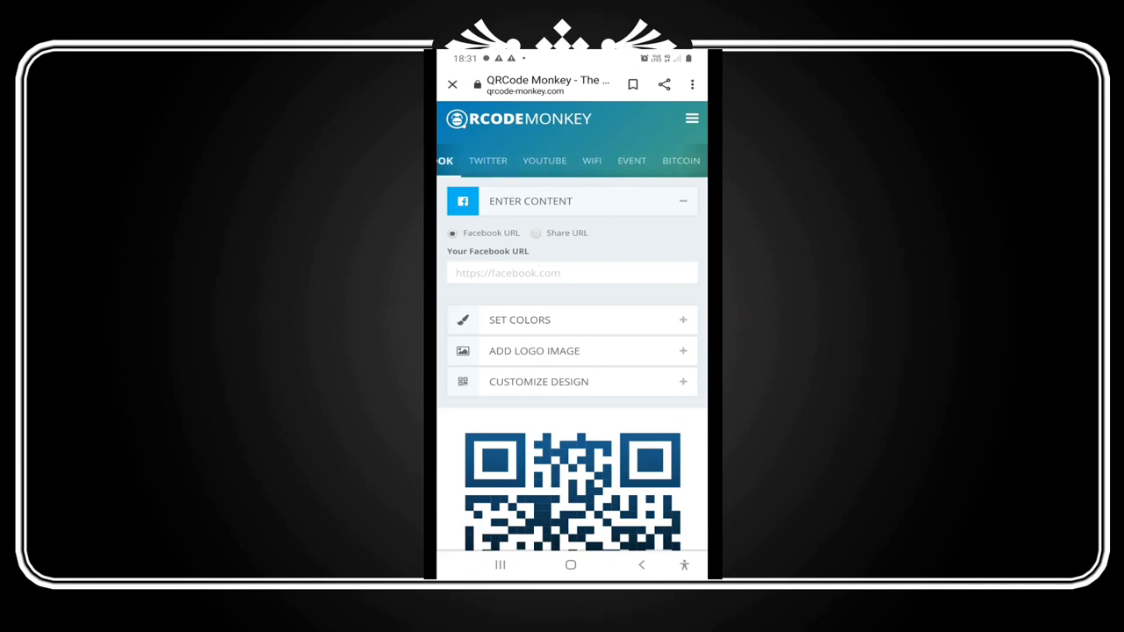
click(545, 160)
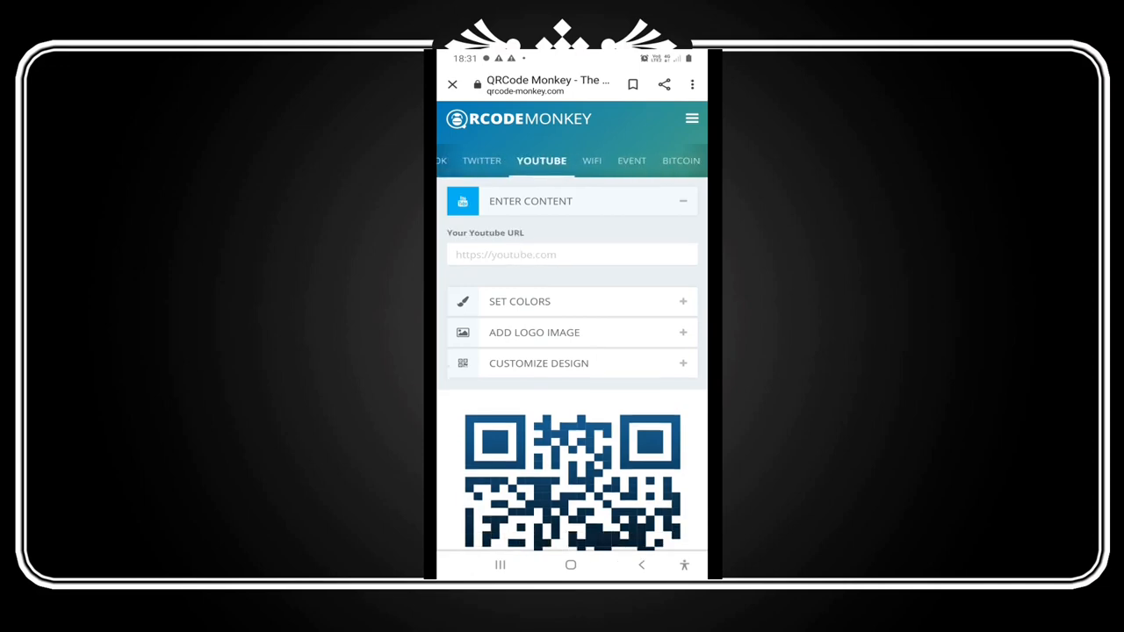
click(592, 161)
click(501, 161)
Enter 'Ihateu' as the QR code's text content.
click(572, 268)
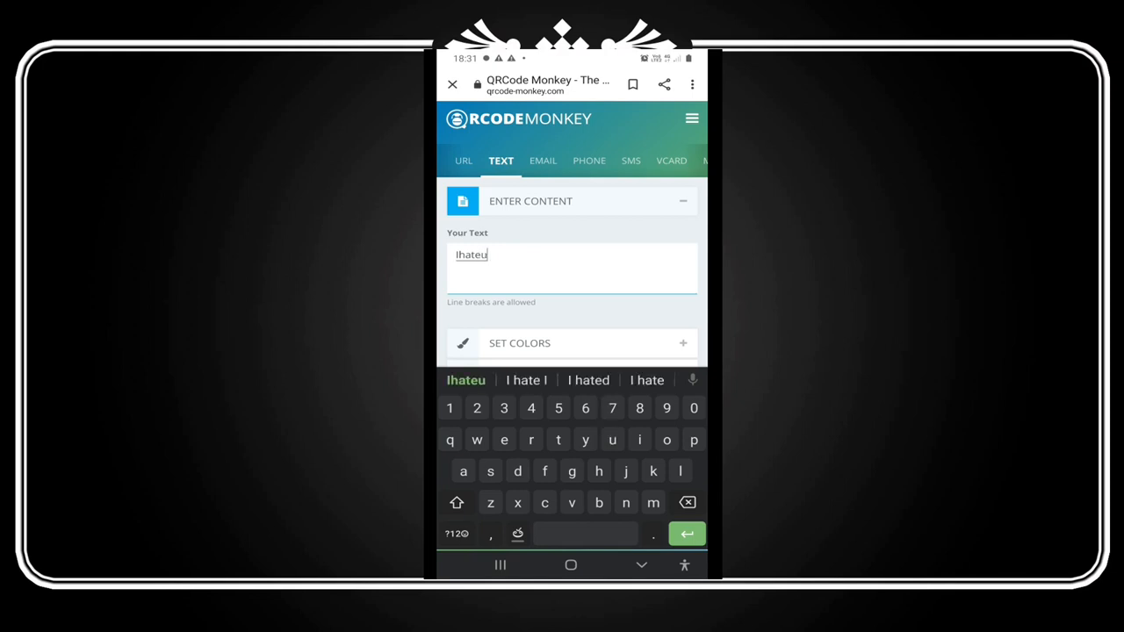
scroll(572, 232, down, 2)
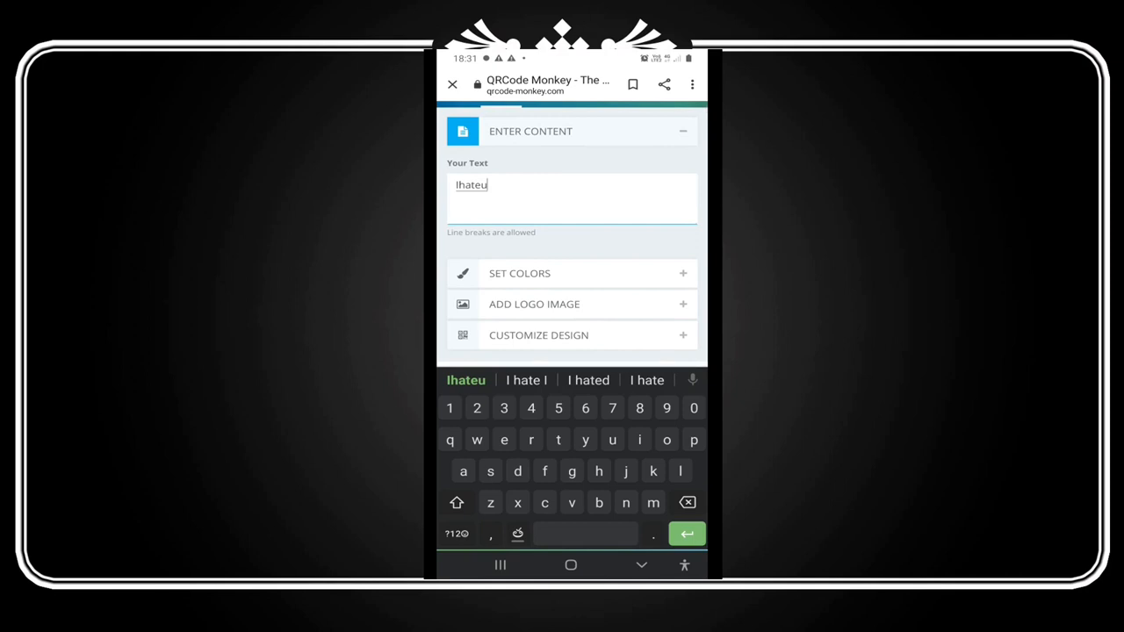
Enable a custom corner-eye colour, choose the Facebook logo, and return to the preview.
click(519, 273)
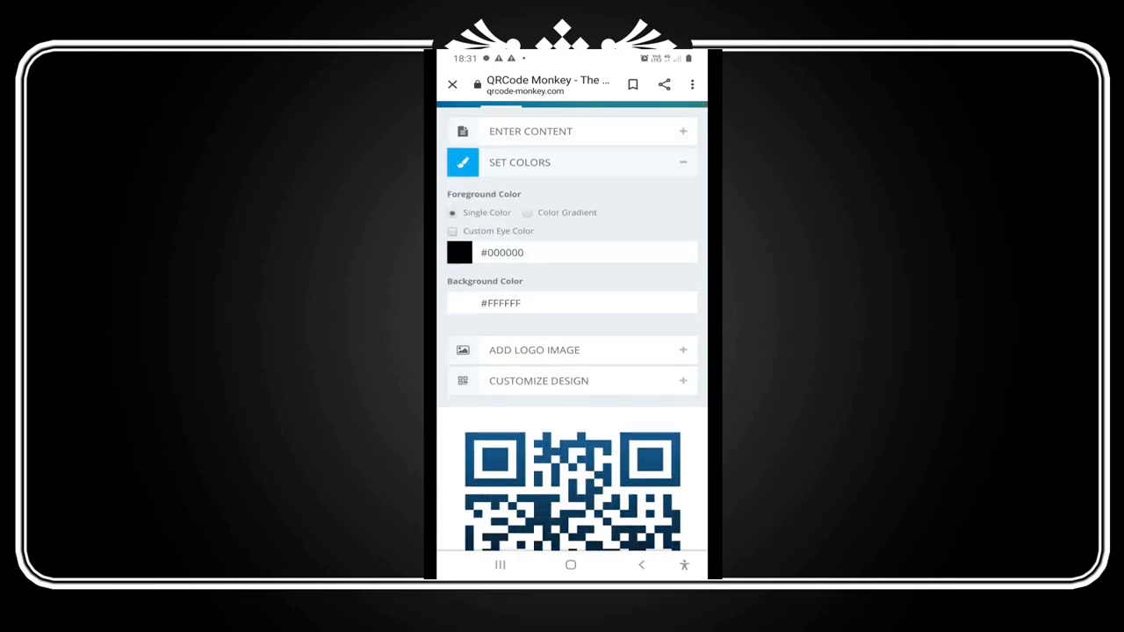
click(453, 231)
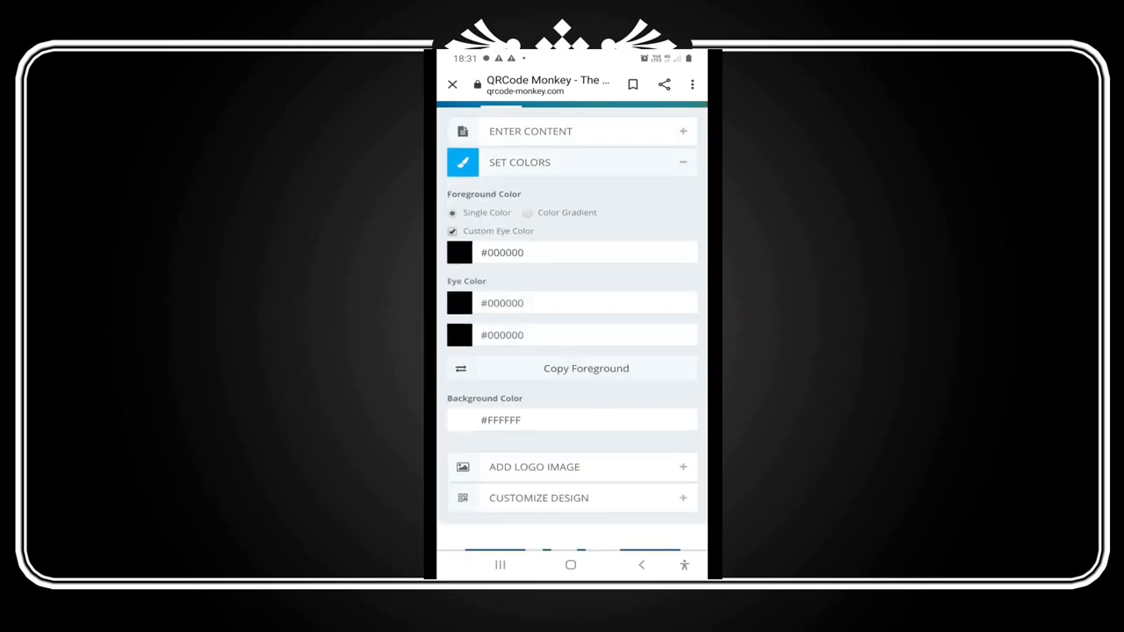
click(499, 304)
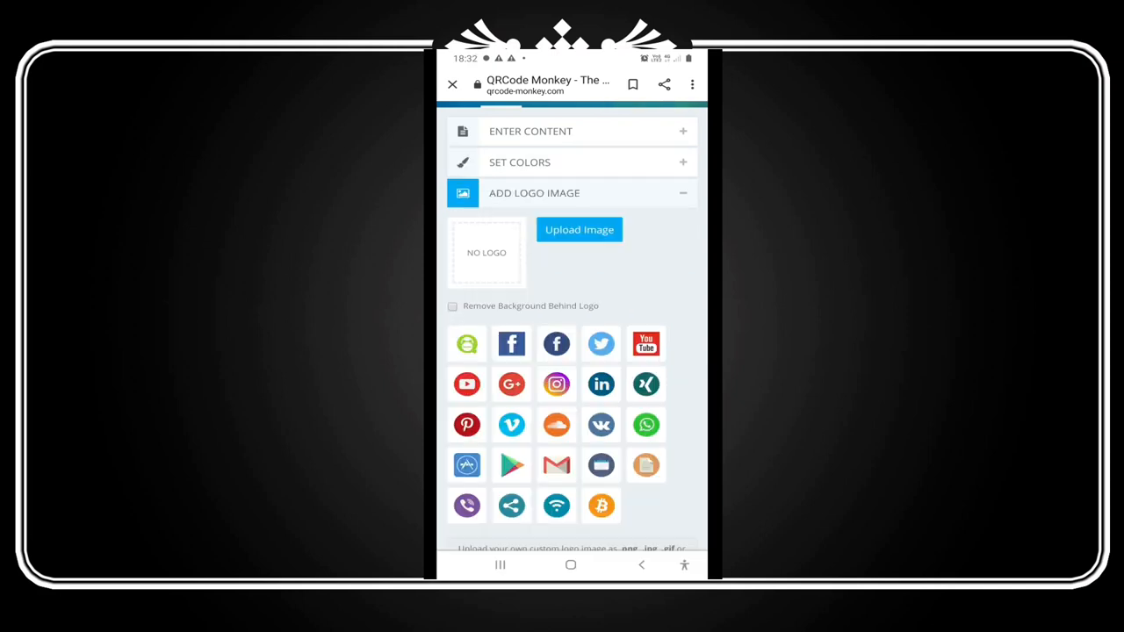
scroll(571, 351, down, 2)
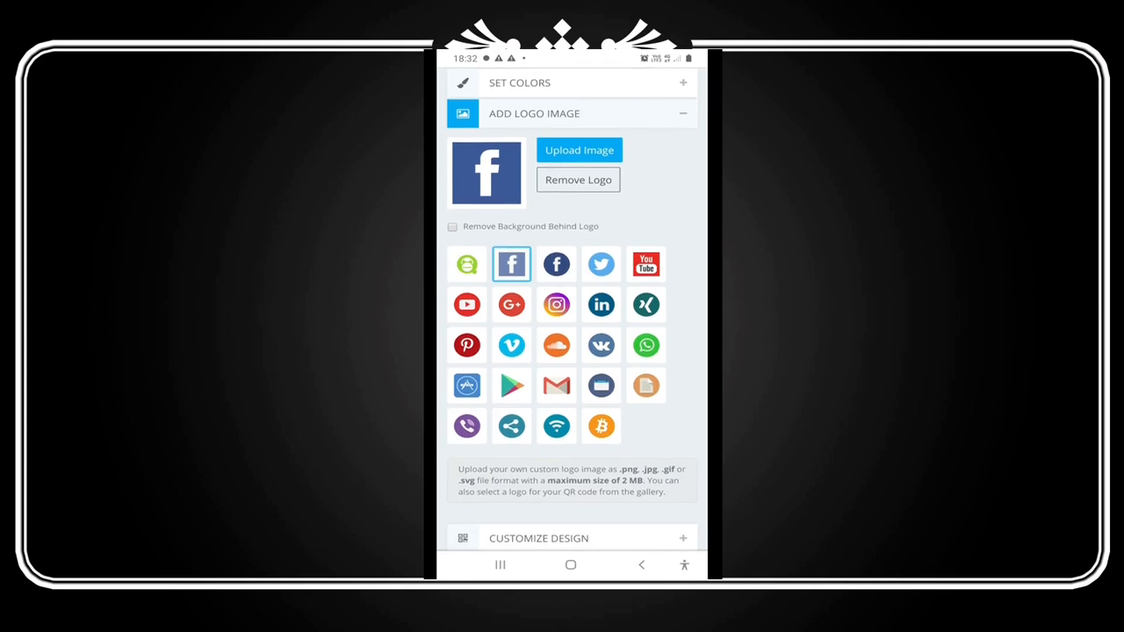
scroll(571, 351, up, 1)
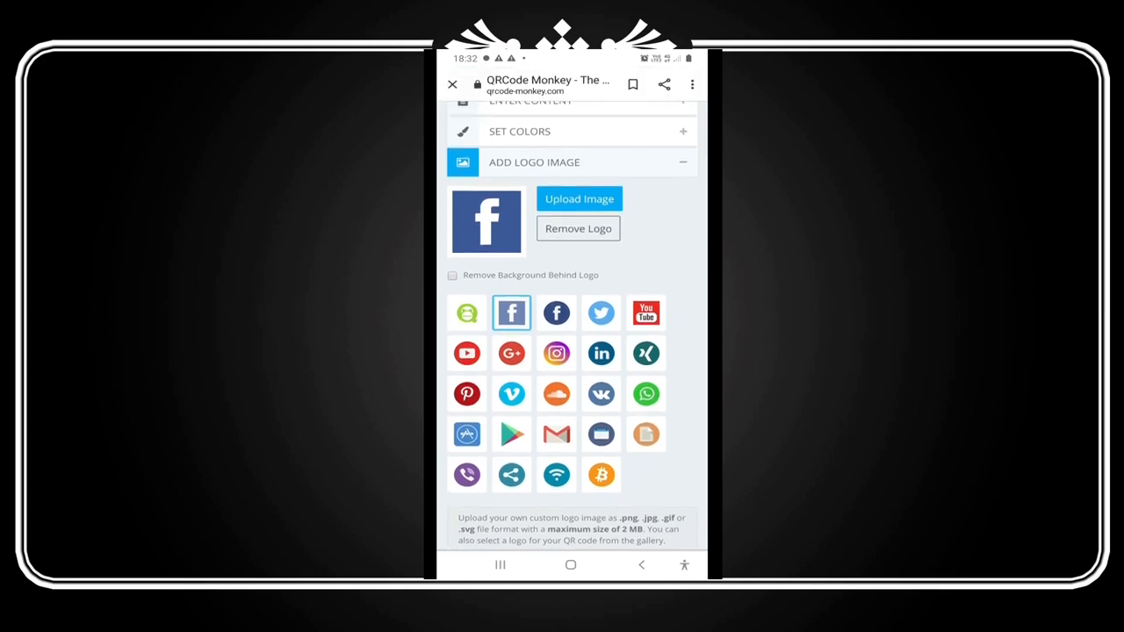
click(570, 162)
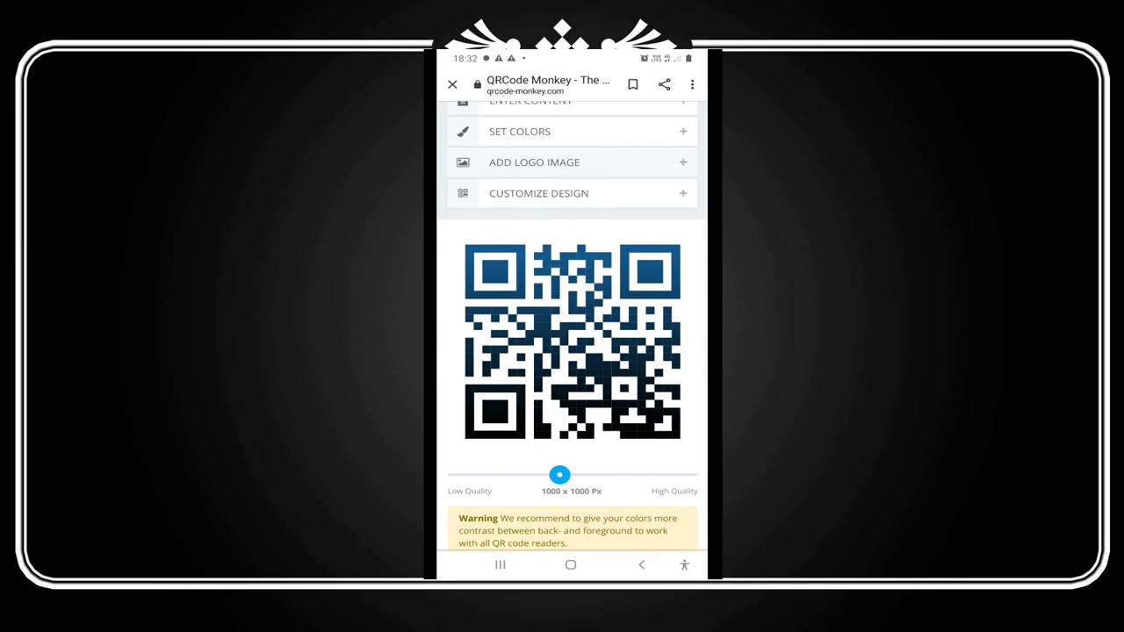
Review the shape design options and create the QR code with the chosen settings.
click(539, 193)
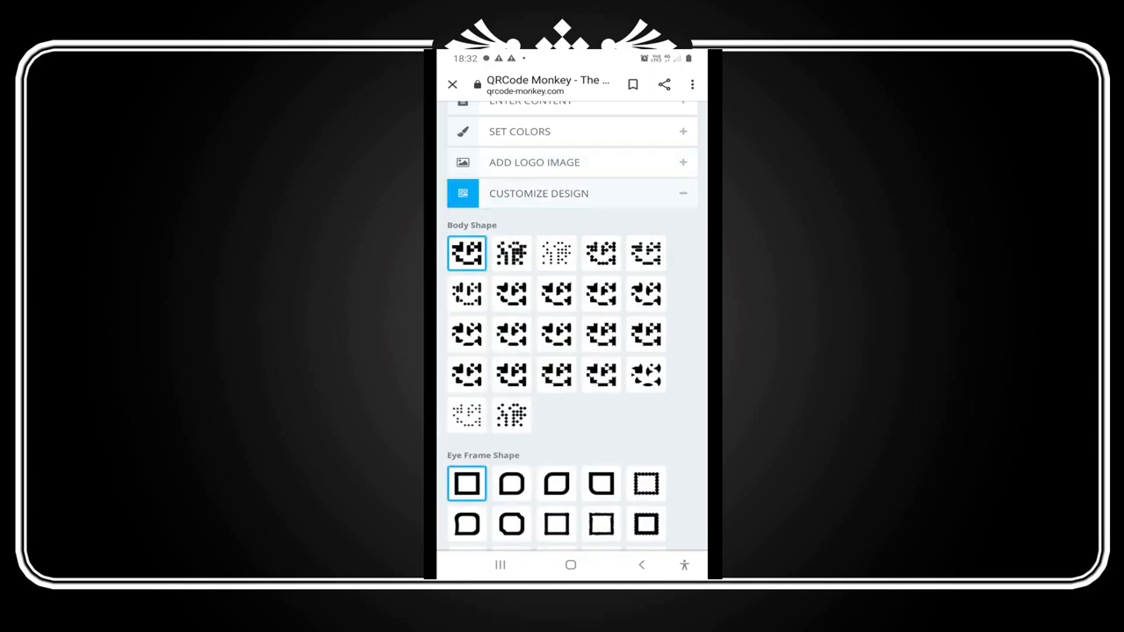
scroll(571, 351, down, 1)
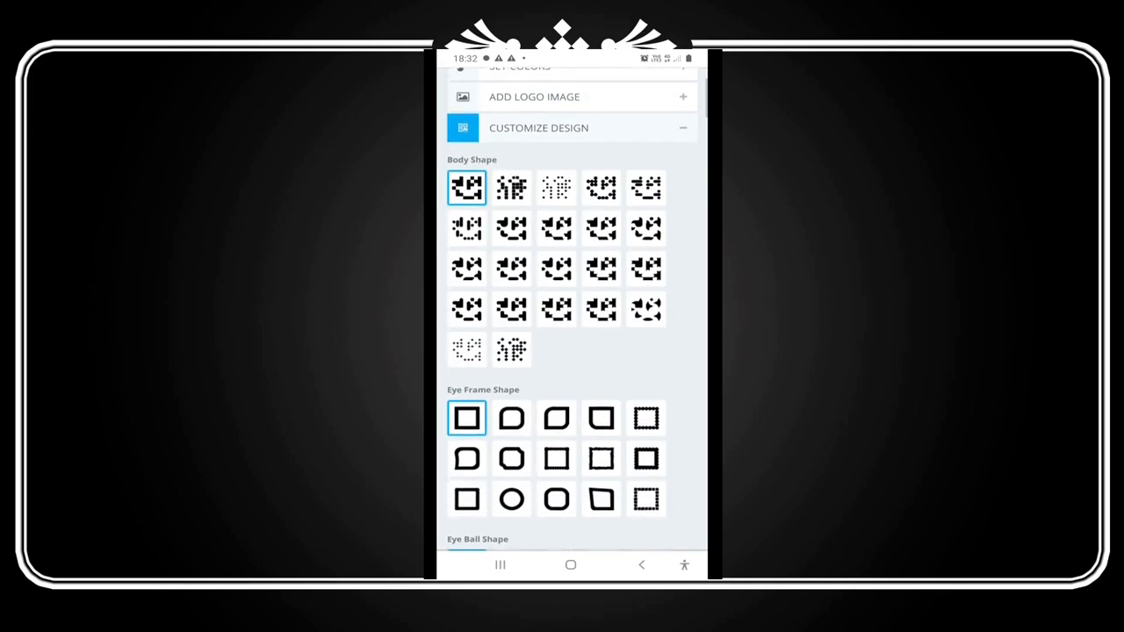
scroll(570, 352, down, 2)
scroll(571, 352, down, 2)
scroll(571, 351, down, 1)
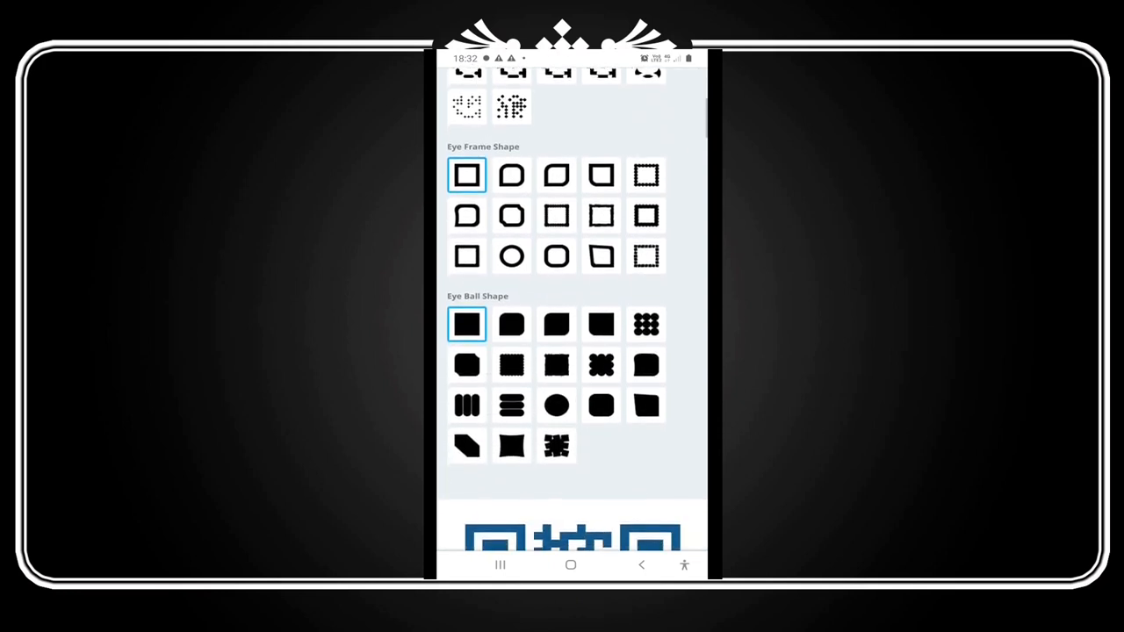
scroll(571, 352, up, 2)
scroll(570, 351, up, 1)
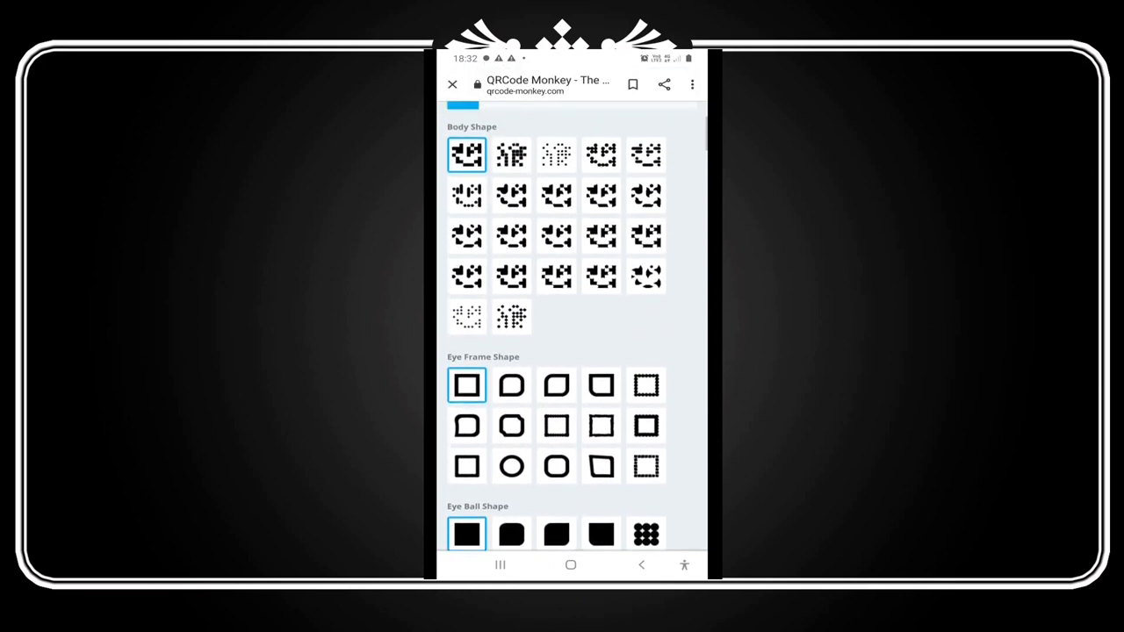
scroll(571, 351, down, 1)
scroll(571, 351, down, 1)
scroll(571, 351, down, 1)
scroll(571, 352, down, 1)
scroll(570, 351, down, 1)
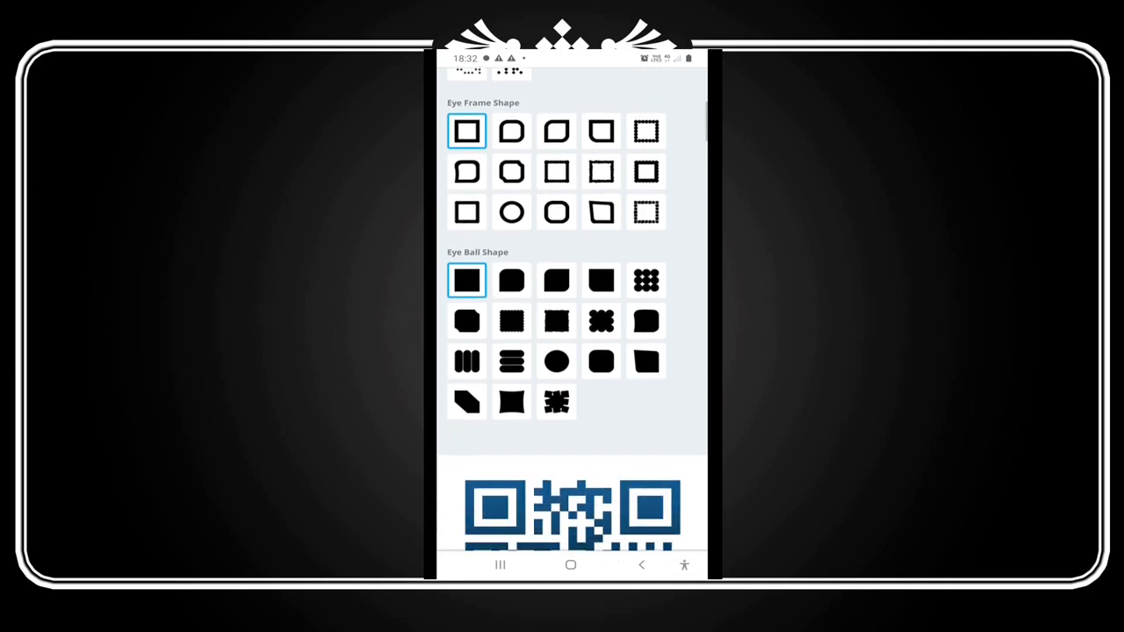
scroll(571, 352, down, 1)
scroll(571, 352, down, 2)
scroll(571, 351, down, 2)
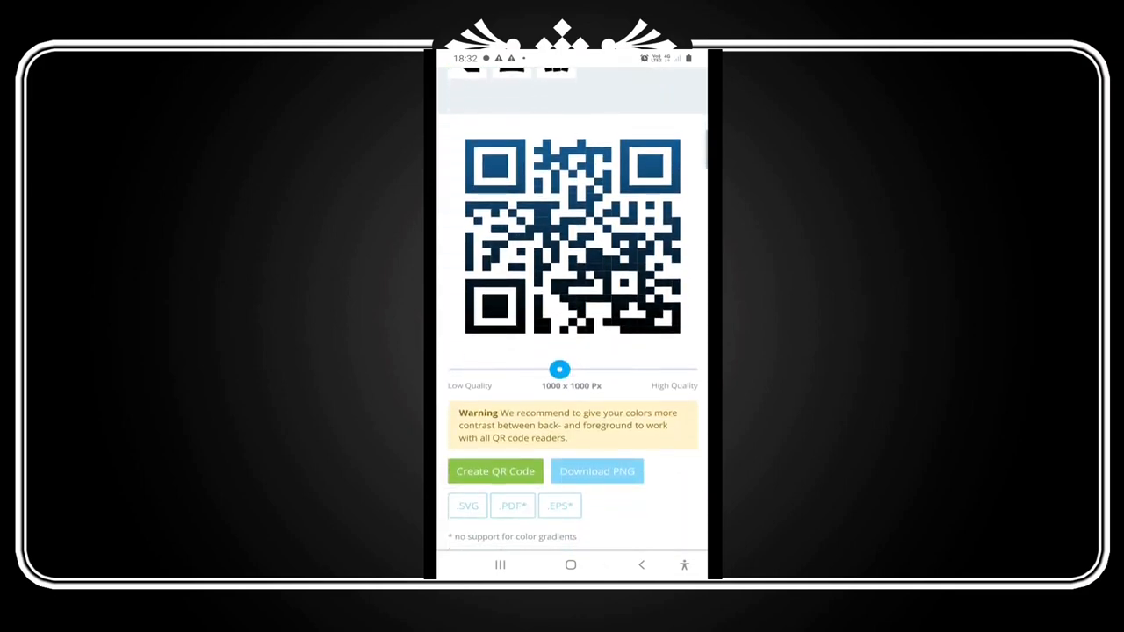
click(496, 471)
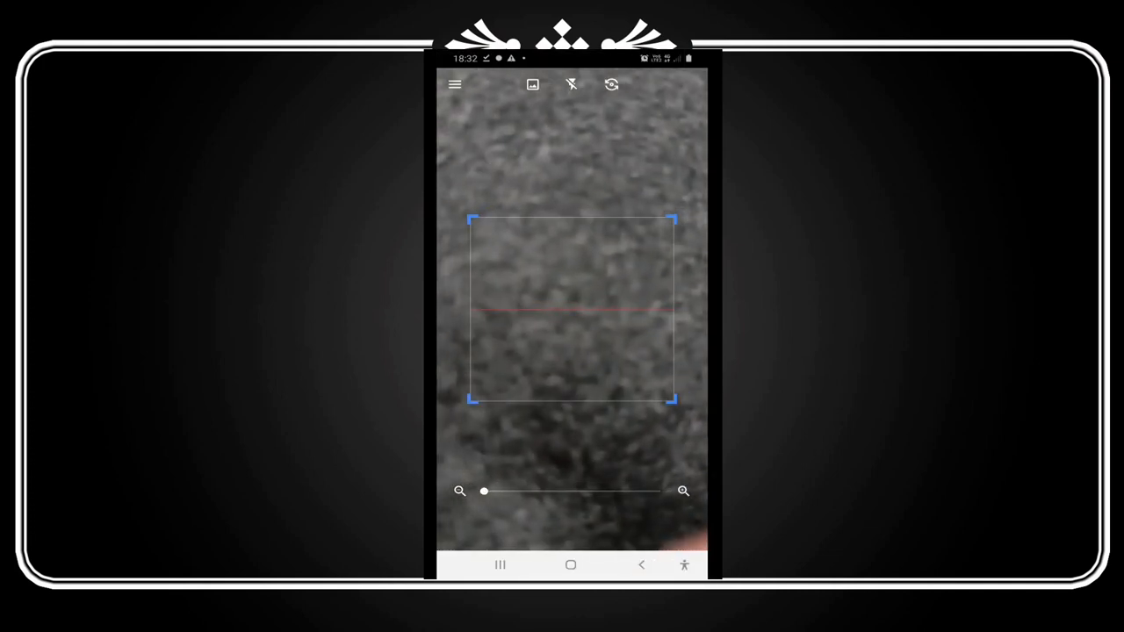
Scan the saved Facebook-logo QR image from the gallery, revealing the text 'Ihateu'.
click(533, 85)
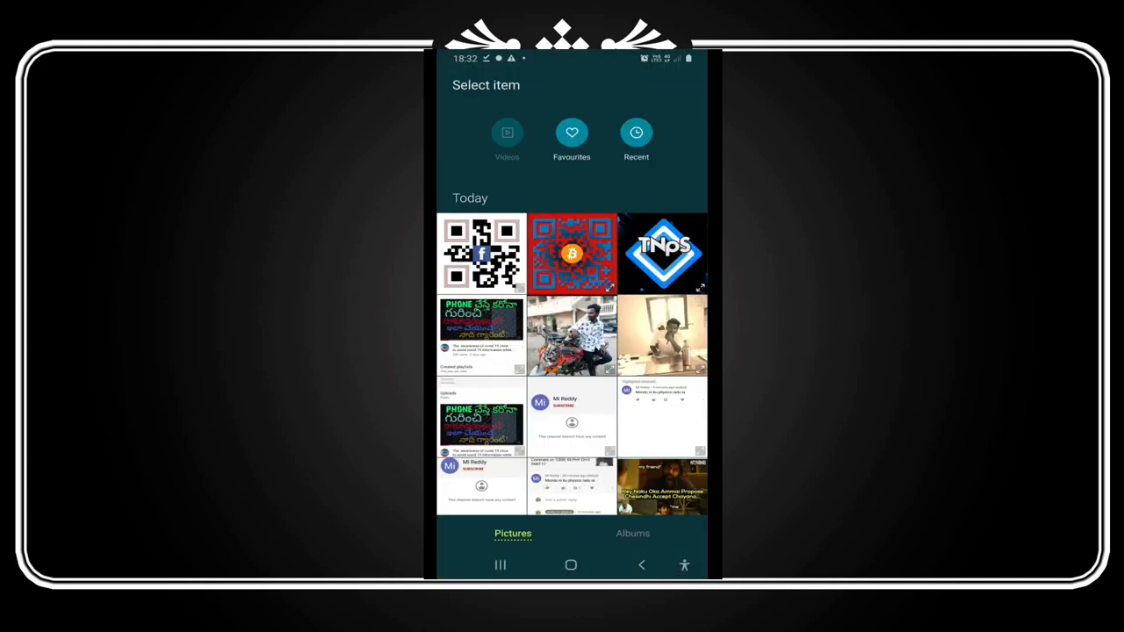
click(482, 253)
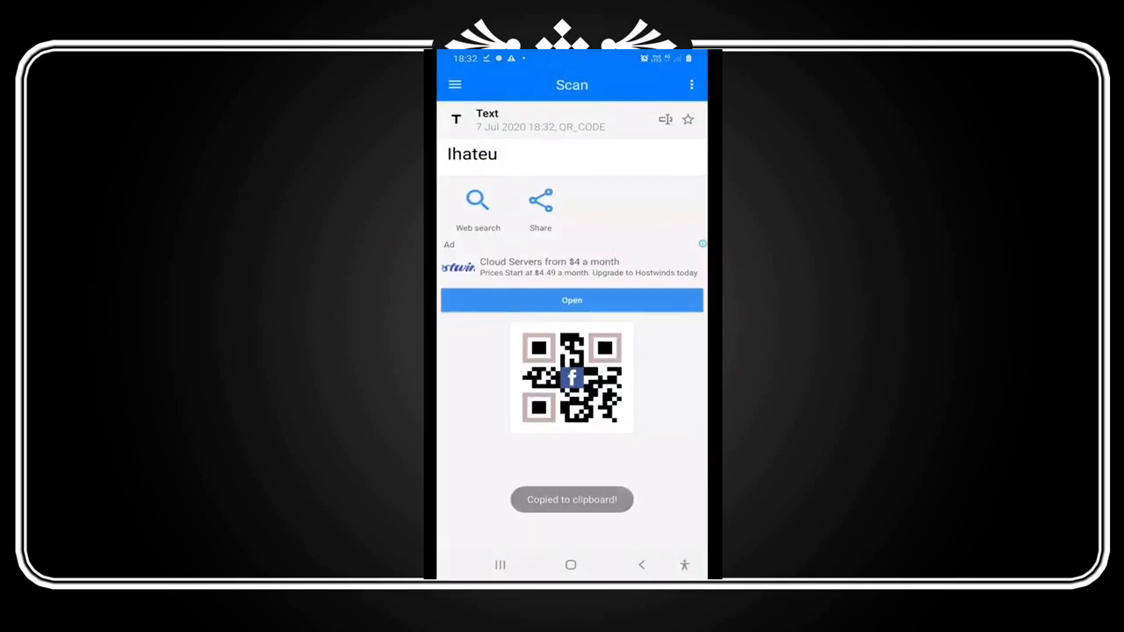